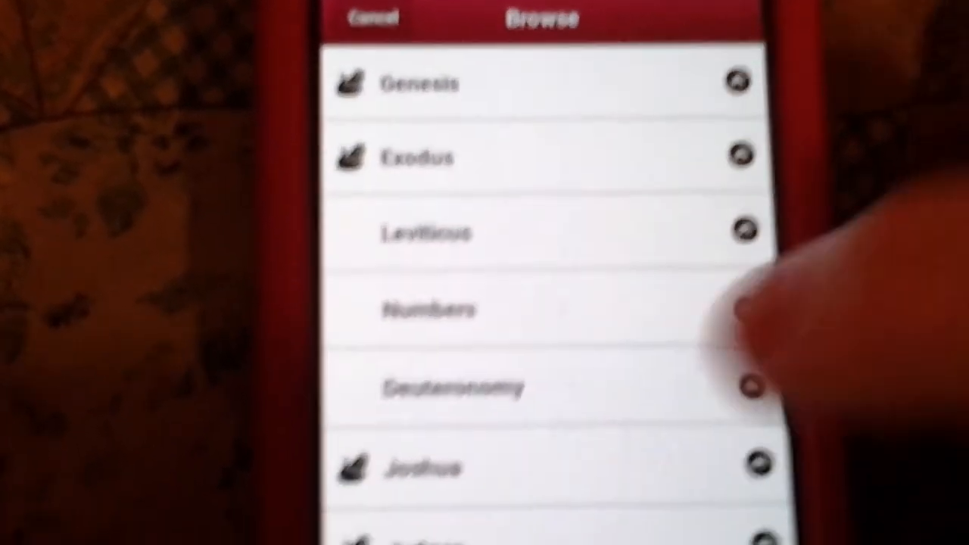
{"action": "scroll", "coordinate": [606, 303], "scroll_direction": "down", "scroll_amount": 5}
{"action": "scroll", "coordinate": [670, 409], "scroll_direction": "down", "scroll_amount": 2}
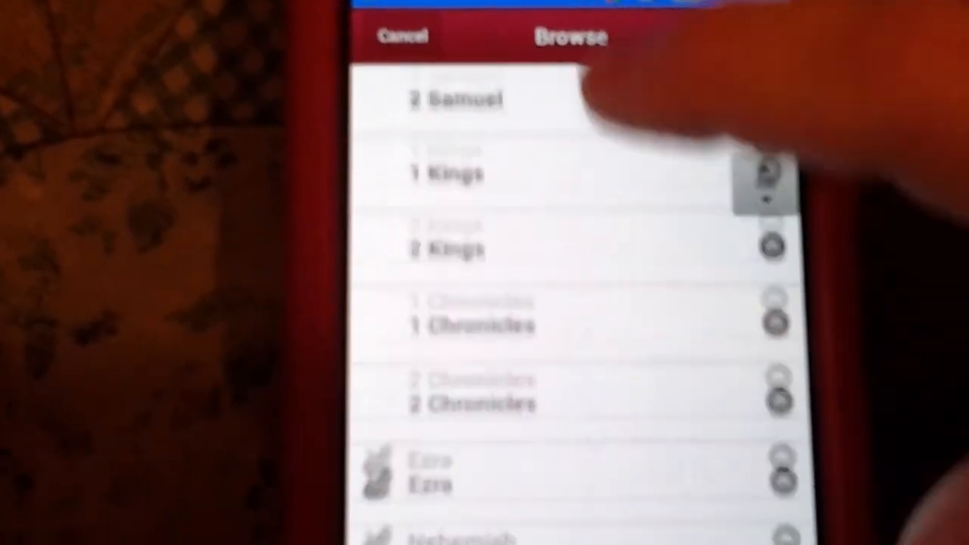
{"action": "scroll", "coordinate": [606, 227], "scroll_direction": "down", "scroll_amount": 4}
{"action": "scroll", "coordinate": [613, 265], "scroll_direction": "down", "scroll_amount": 1}
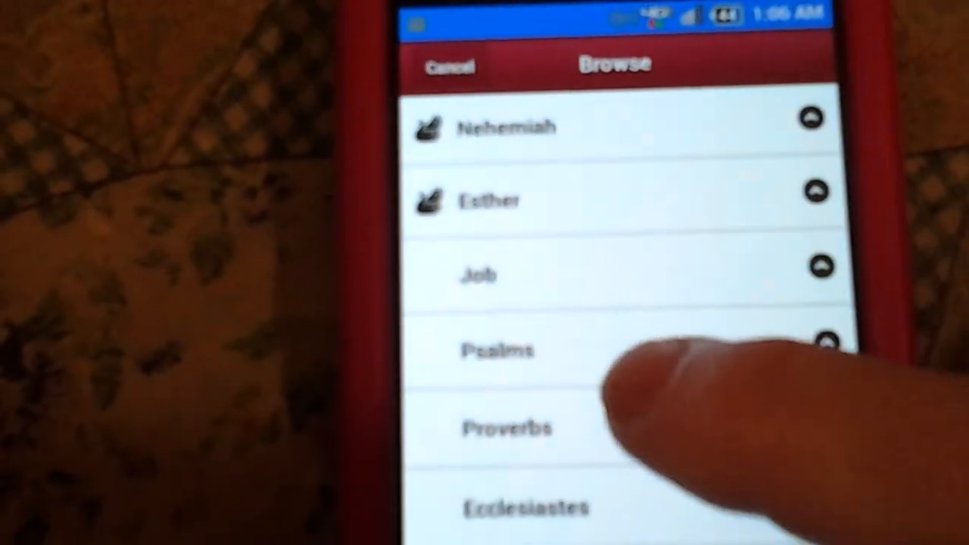
{"action": "left_click_drag", "start_coordinate": [617, 255], "coordinate": [693, 22]}
Scroll the Browse book list down to Malachi and expand its chapters 1–4.
{"action": "mouse_move", "coordinate": [674, 333]}
{"action": "left_mouse_down"}
{"action": "mouse_move", "coordinate": [649, 129]}
{"action": "mouse_move", "coordinate": [541, 44]}
{"action": "left_mouse_up"}
{"action": "mouse_move", "coordinate": [605, 411]}
{"action": "left_mouse_down"}
{"action": "mouse_move", "coordinate": [553, 212]}
{"action": "mouse_move", "coordinate": [584, 76]}
{"action": "left_mouse_up"}
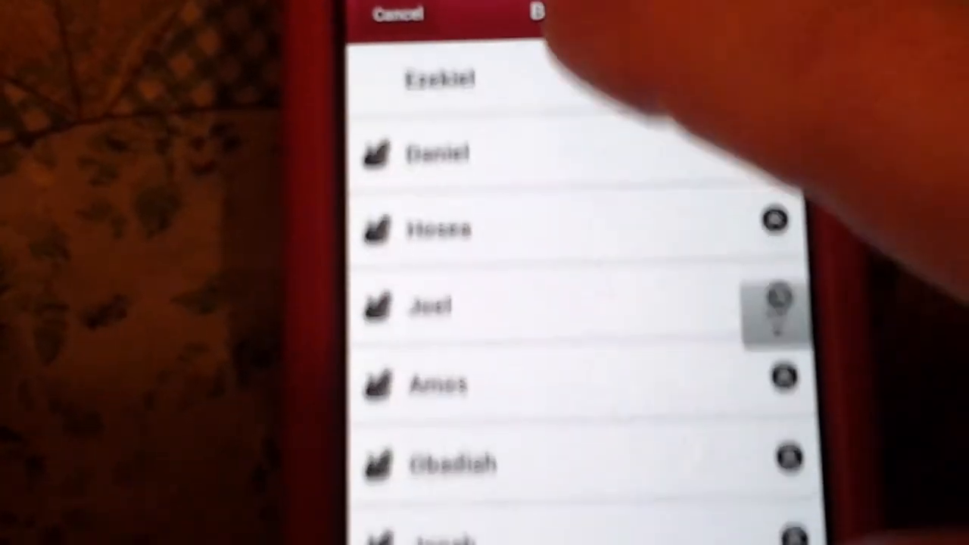
{"action": "mouse_move", "coordinate": [617, 400]}
{"action": "left_mouse_down"}
{"action": "mouse_move", "coordinate": [584, 173]}
{"action": "mouse_move", "coordinate": [549, 34]}
{"action": "left_mouse_up"}
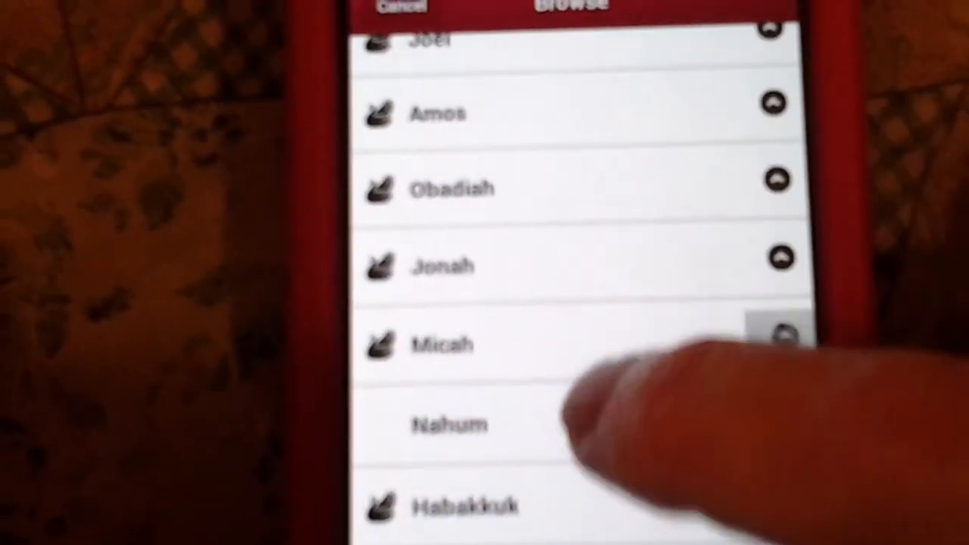
{"action": "left_click_drag", "start_coordinate": [584, 411], "coordinate": [541, 43]}
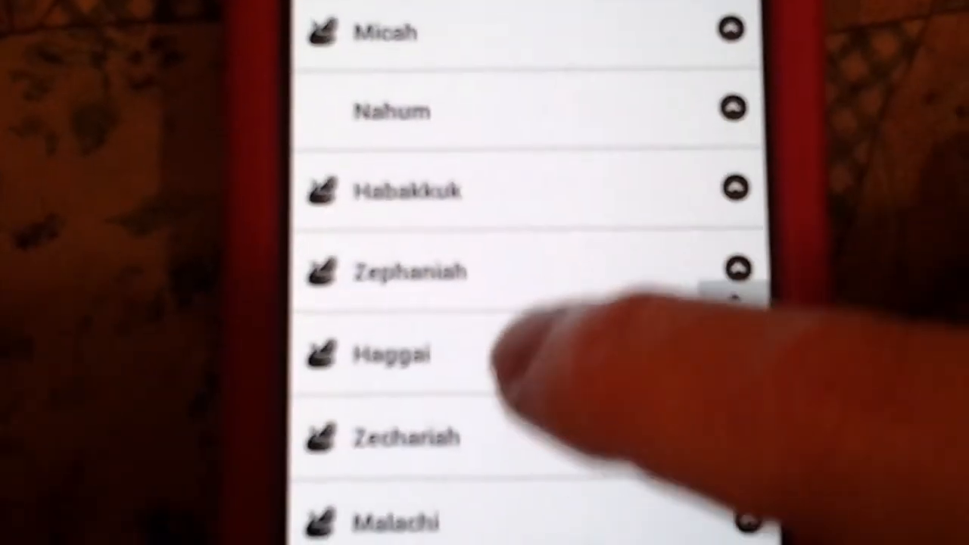
{"action": "left_click_drag", "start_coordinate": [508, 357], "coordinate": [496, 151]}
{"action": "mouse_move", "coordinate": [487, 303]}
{"action": "left_mouse_down"}
{"action": "mouse_move", "coordinate": [519, 238]}
{"action": "mouse_move", "coordinate": [519, 173]}
{"action": "left_mouse_up"}
{"action": "left_click", "coordinate": [484, 246]}
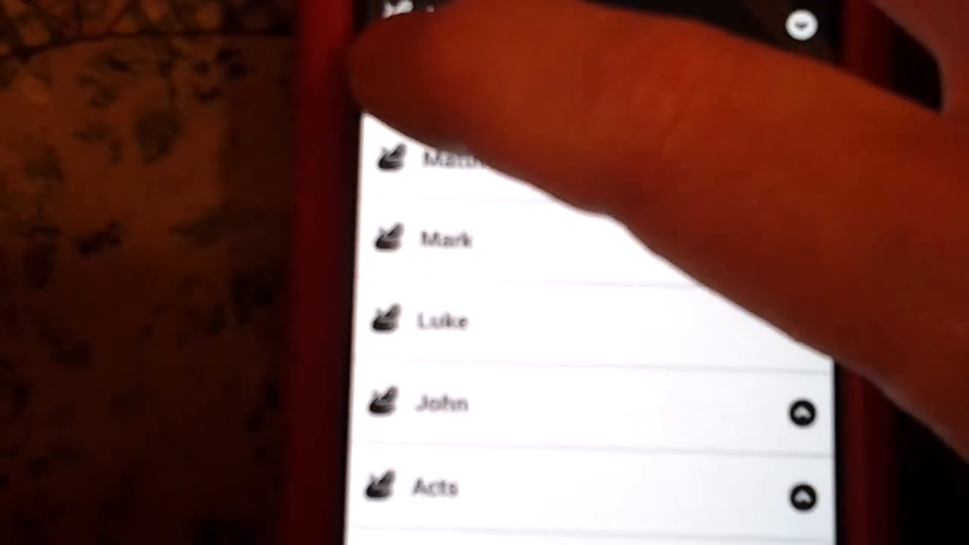
Open Malachi chapter 1 and start playing Malachi 1:1-14, bringing up the connection alert.
{"action": "left_click", "coordinate": [404, 87]}
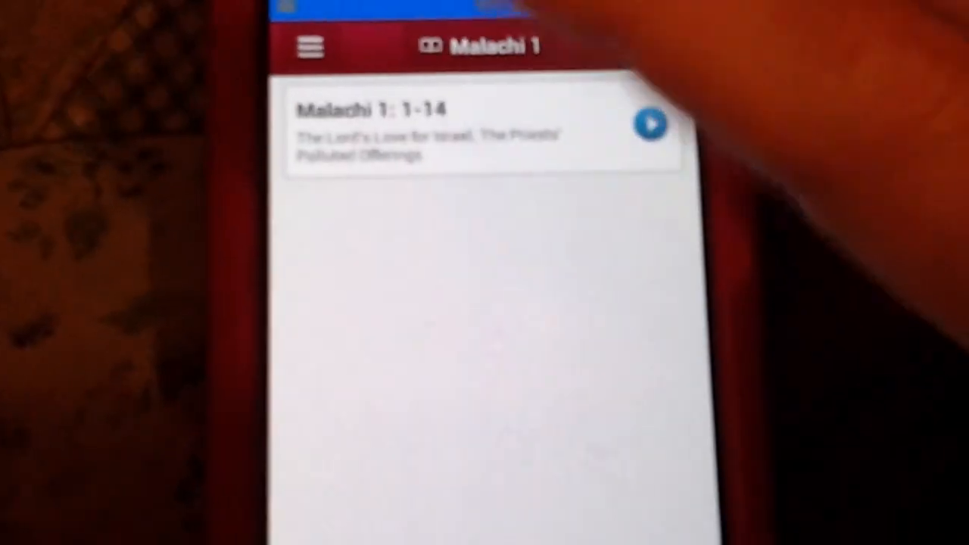
{"action": "left_click", "coordinate": [718, 66]}
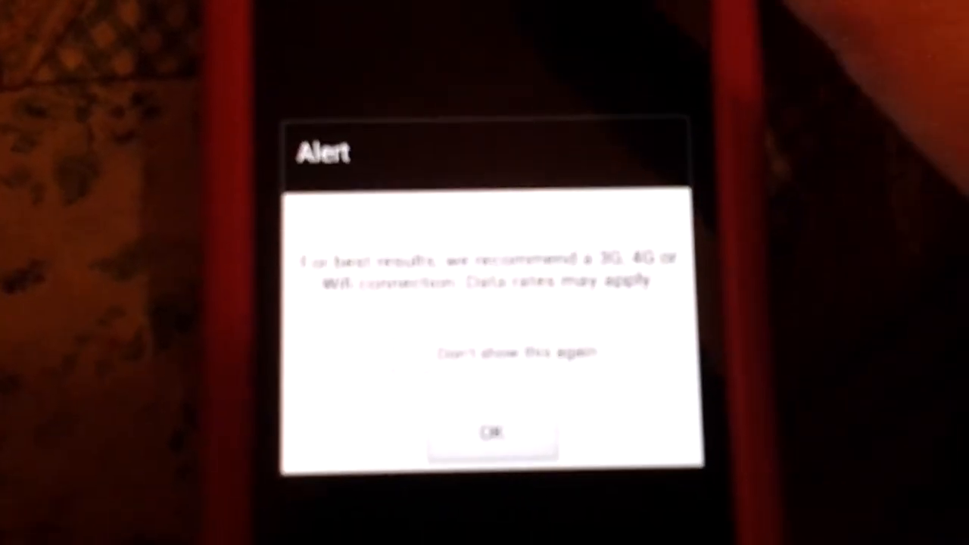